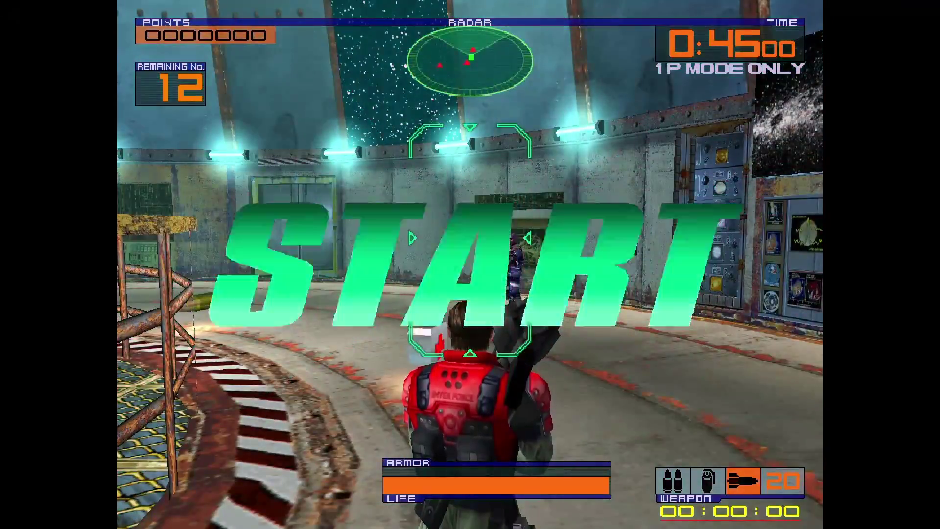
pyautogui.press('Left')
pyautogui.press('space')
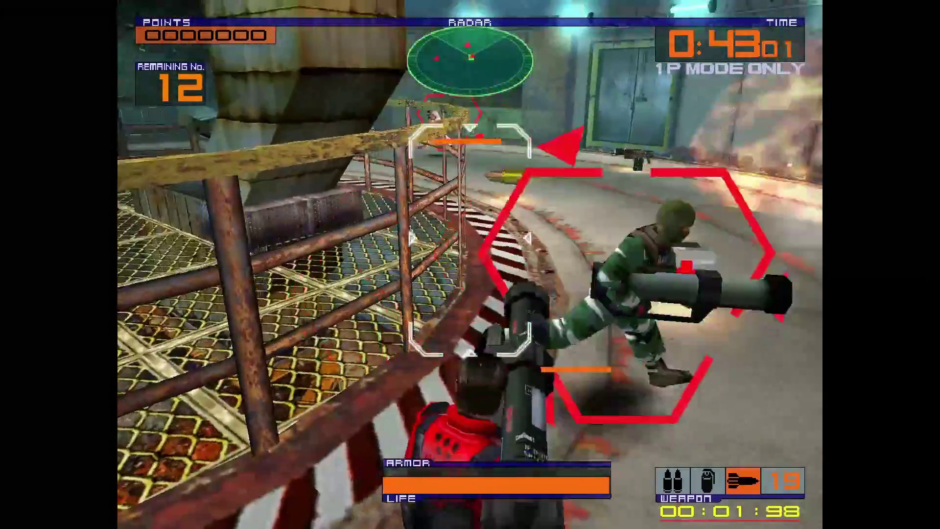
pyautogui.press('space')
pyautogui.press('Left')
pyautogui.press('space')
pyautogui.press('space')
pyautogui.press('Right')
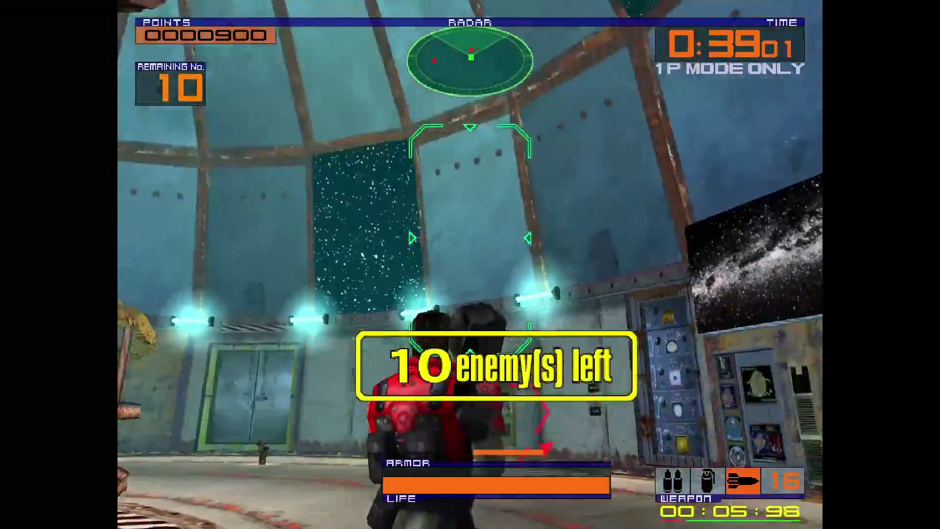
# Pause the game and view the Port 1 Controls for the running content, returning to the Main Menu.
pyautogui.press('F1')
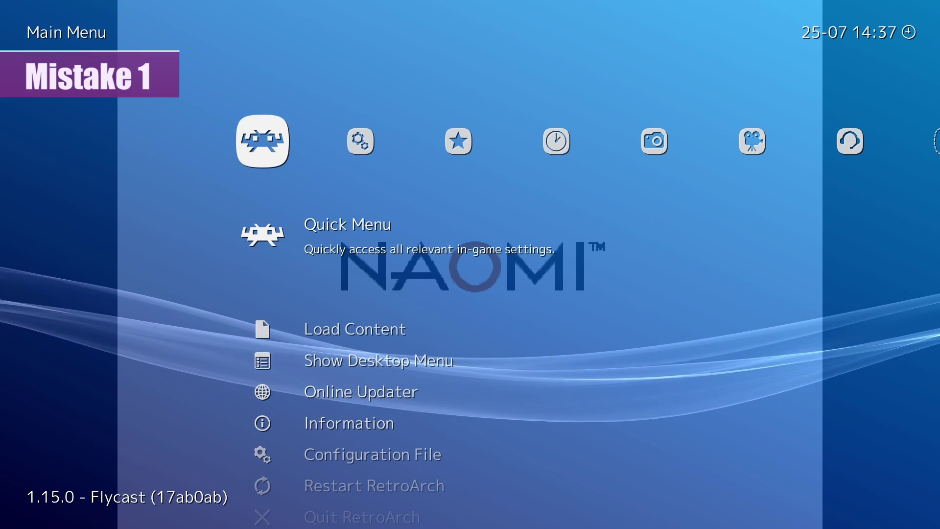
pyautogui.press('Return')
pyautogui.press('Down')
pyautogui.press('Down')
pyautogui.press('Down')
pyautogui.press('Down')
pyautogui.press('Down')
pyautogui.press('Down')
pyautogui.press('Down')
pyautogui.press('Down')
pyautogui.press('Down')
pyautogui.press('Down')
pyautogui.press('Down')
pyautogui.press('Down')
pyautogui.press('Down')
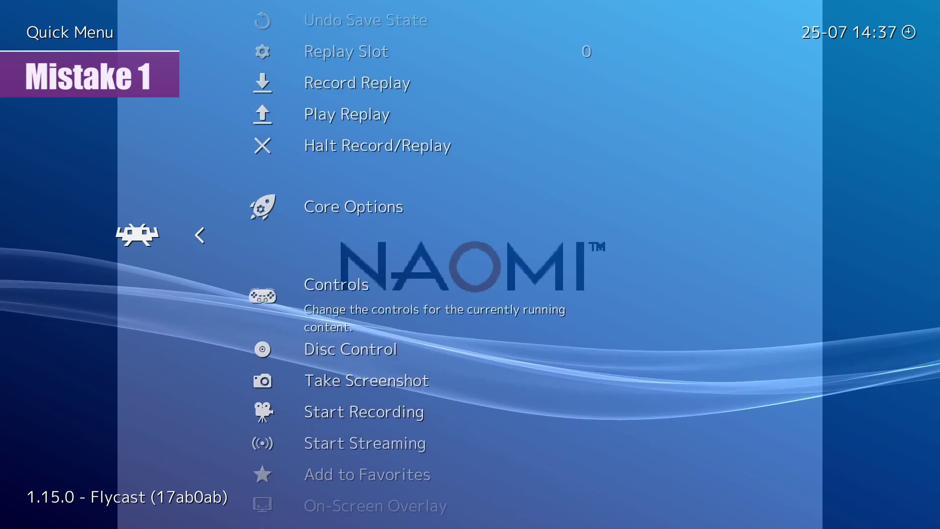
pyautogui.press('Return')
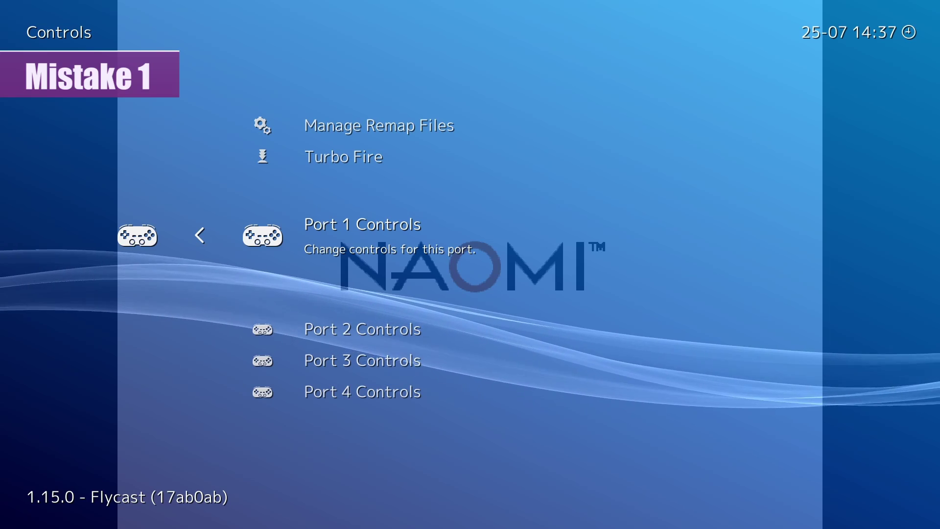
pyautogui.press('Return')
pyautogui.press('BackSpace')
pyautogui.press('BackSpace')
pyautogui.press('BackSpace')
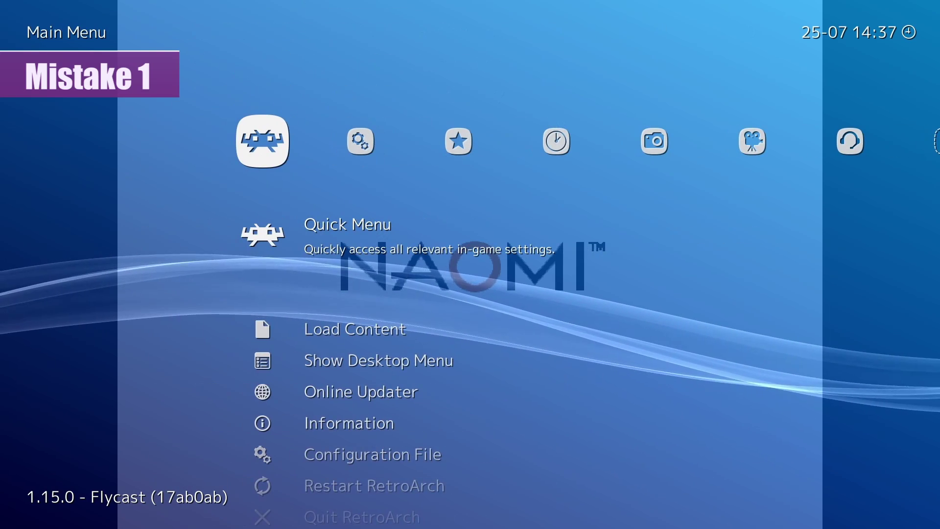
# Look through the global Input settings as far as the Menu Controls and port control entries.
pyautogui.press('Right')
pyautogui.press('Down')
pyautogui.press('Down')
pyautogui.press('Down')
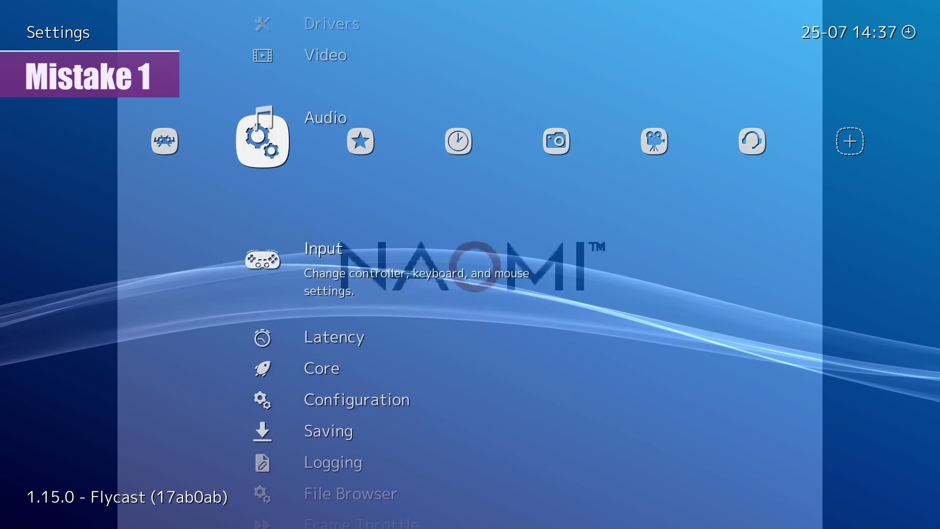
pyautogui.press('Return')
pyautogui.press('Down')
pyautogui.press('Down')
pyautogui.press('Down')
pyautogui.press('Down')
pyautogui.press('Down')
pyautogui.press('Down')
pyautogui.press('Down')
pyautogui.press('Down')
pyautogui.press('Down')
pyautogui.press('Down')
pyautogui.press('Down')
pyautogui.press('Down')
pyautogui.press('Down')
pyautogui.press('Down')
pyautogui.press('Down')
pyautogui.press('Down')
pyautogui.press('Down')
pyautogui.press('Down')
pyautogui.press('Down')
pyautogui.press('Down')
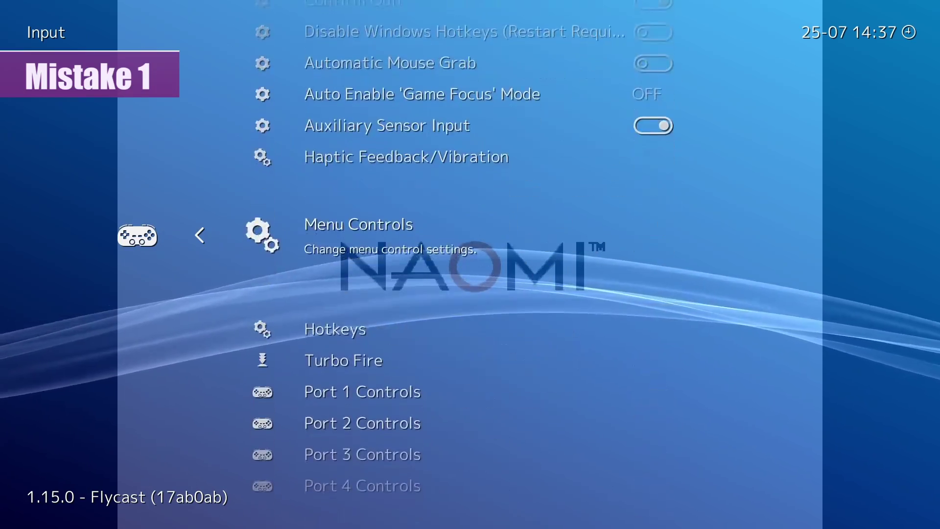
pyautogui.press('BackSpace')
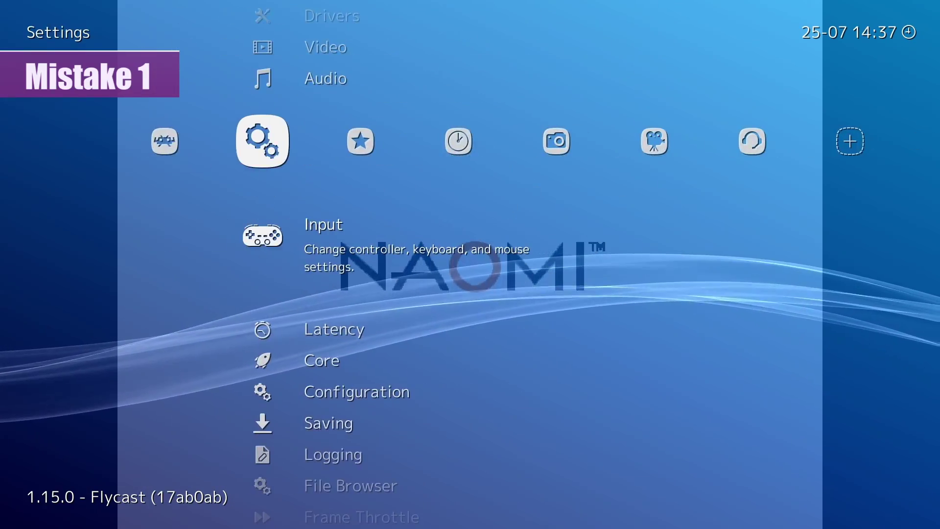
# Reopen the Quick Menu of the running content and look through its control options.
pyautogui.press('Left')
pyautogui.press('Return')
pyautogui.press('Down')
pyautogui.press('Down')
pyautogui.press('Down')
pyautogui.press('Down')
pyautogui.press('Down')
pyautogui.press('Down')
pyautogui.press('Down')
pyautogui.press('Down')
pyautogui.press('Down')
pyautogui.press('Down')
pyautogui.press('Down')
pyautogui.press('Down')
pyautogui.press('Down')
pyautogui.press('Return')
pyautogui.press('Down')
pyautogui.press('Down')
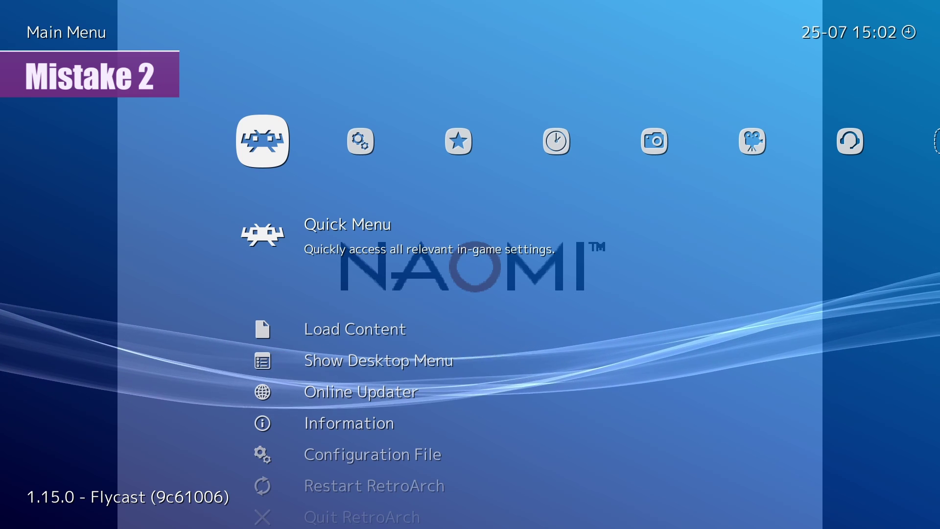
# Browse the downloadable cores in the Online Updater's Core Downloader.
pyautogui.press('Down')
pyautogui.press('Down')
pyautogui.press('Down')
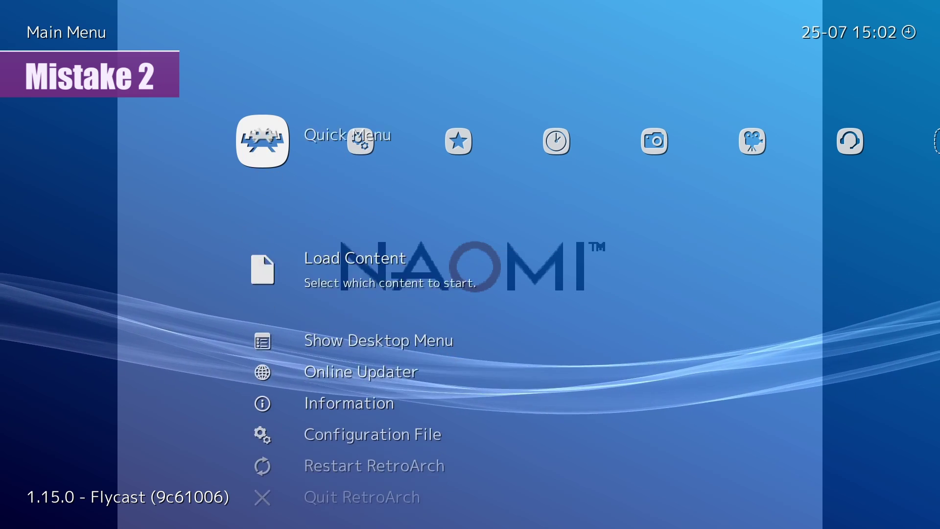
pyautogui.press('Return')
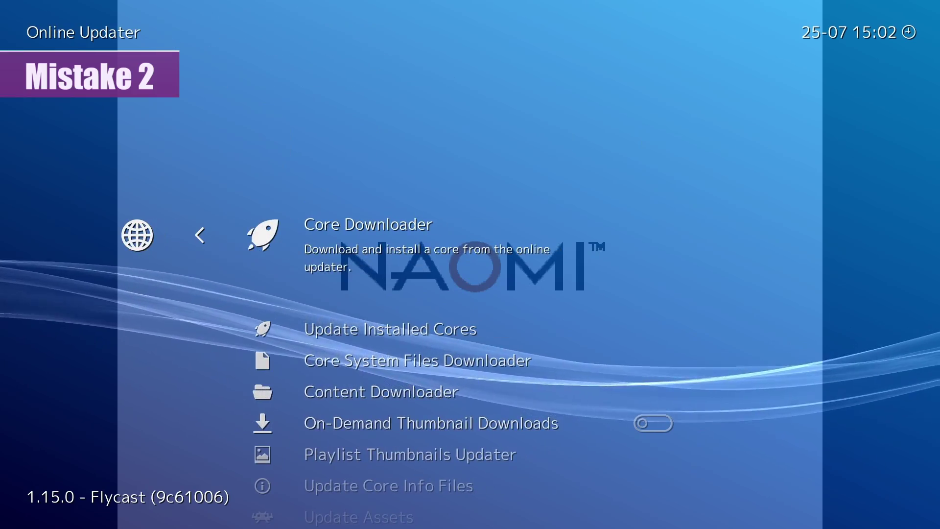
pyautogui.press('Return')
pyautogui.press('Up')
pyautogui.press('Up')
pyautogui.press('Up')
pyautogui.press('Up')
pyautogui.press('Up')
pyautogui.press('Up')
pyautogui.press('Up')
pyautogui.press('Up')
pyautogui.press('Up')
pyautogui.press('Up')
pyautogui.press('Up')
pyautogui.press('Up')
pyautogui.press('Up')
pyautogui.press('Up')
pyautogui.press('Up')
pyautogui.press('Up')
pyautogui.press('Up')
pyautogui.press('Up')
pyautogui.press('Up')
pyautogui.press('Up')
pyautogui.press('Up')
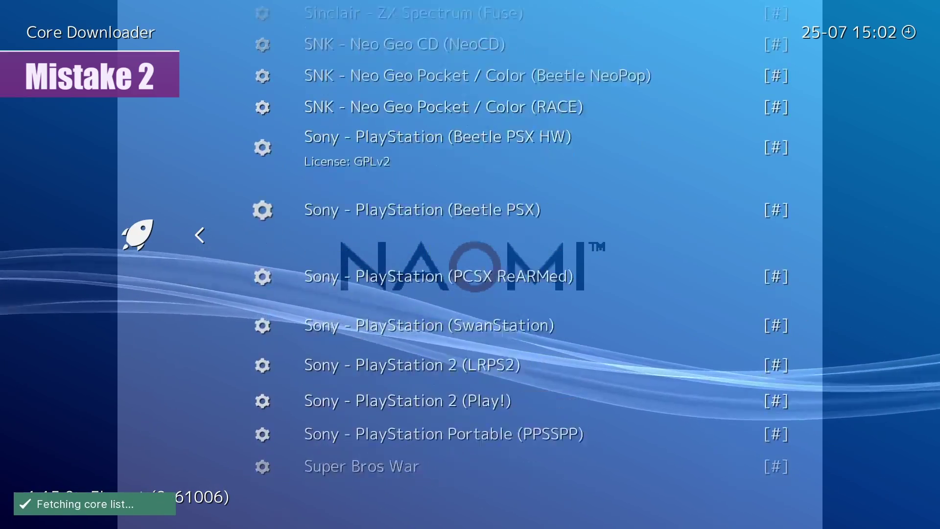
pyautogui.press('Up')
pyautogui.press('Up')
pyautogui.press('Up')
pyautogui.press('Up')
pyautogui.press('Up')
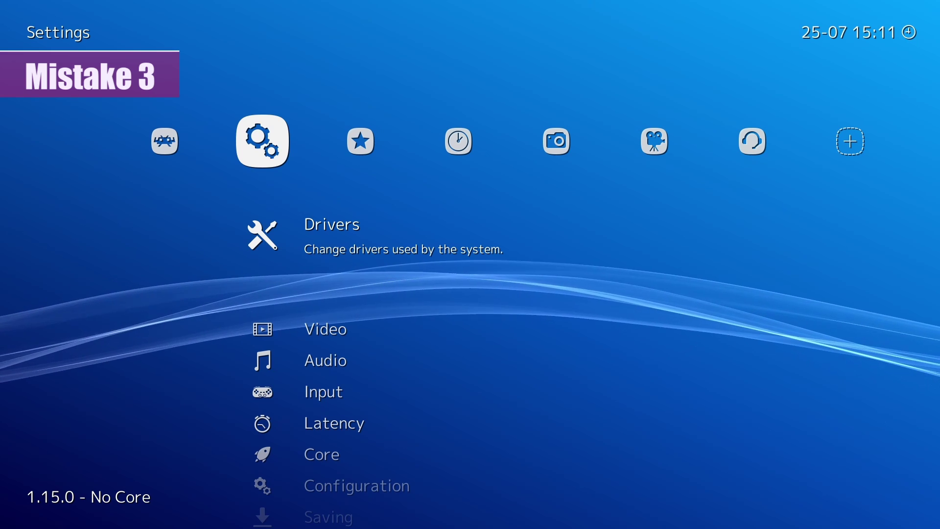
# Open the Port 1 Controls in the global Input settings.
pyautogui.press('Down')
pyautogui.press('Down')
pyautogui.press('Down')
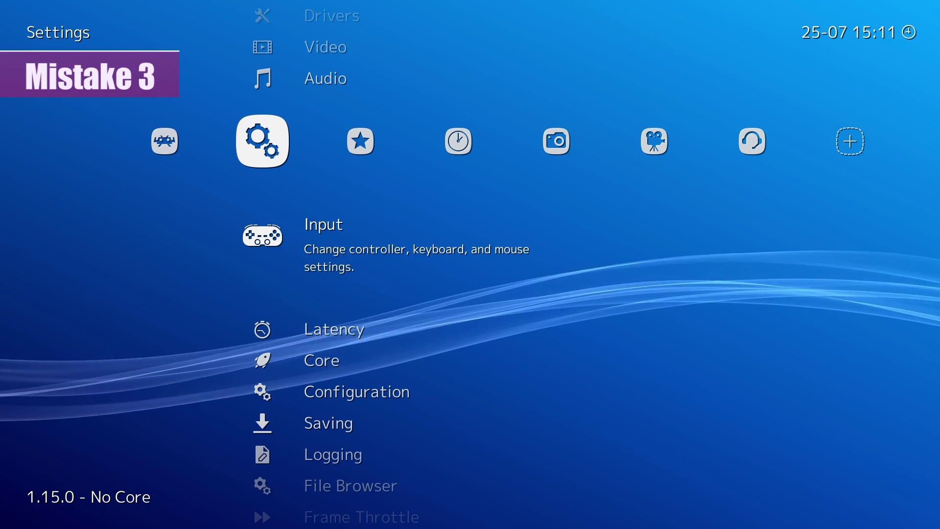
pyautogui.press('Return')
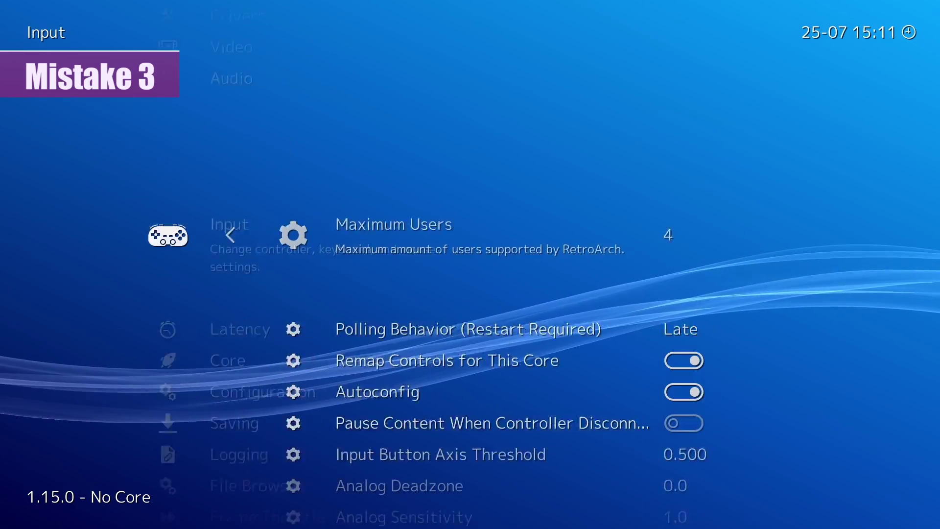
pyautogui.press('Down')
pyautogui.press('Down')
pyautogui.press('Down')
pyautogui.press('Down')
pyautogui.press('Down')
pyautogui.press('Down')
pyautogui.press('Down')
pyautogui.press('Down')
pyautogui.press('Down')
pyautogui.press('Down')
pyautogui.press('Down')
pyautogui.press('Down')
pyautogui.press('Down')
# Examine the analog stick and light gun bindings of port 1 and return to the Input settings.
pyautogui.press('Down')
pyautogui.press('Down')
pyautogui.press('Down')
pyautogui.press('Down')
pyautogui.press('Down')
pyautogui.press('Down')
pyautogui.press('Down')
pyautogui.press('Return')
pyautogui.press('Down')
pyautogui.press('Down')
pyautogui.press('Down')
pyautogui.press('Down')
pyautogui.press('Down')
pyautogui.press('Down')
pyautogui.press('Down')
pyautogui.press('Down')
pyautogui.press('Down')
pyautogui.press('Down')
pyautogui.press('Down')
pyautogui.press('Down')
pyautogui.press('Down')
pyautogui.press('Down')
pyautogui.press('Down')
pyautogui.press('Down')
pyautogui.press('Down')
pyautogui.press('Down')
pyautogui.press('Down')
pyautogui.press('Down')
pyautogui.press('Down')
pyautogui.press('Down')
pyautogui.press('Down')
pyautogui.press('Down')
pyautogui.press('Down')
pyautogui.press('Down')
pyautogui.press('Down')
pyautogui.press('Down')
pyautogui.press('Down')
pyautogui.press('Down')
pyautogui.press('Down')
pyautogui.press('Down')
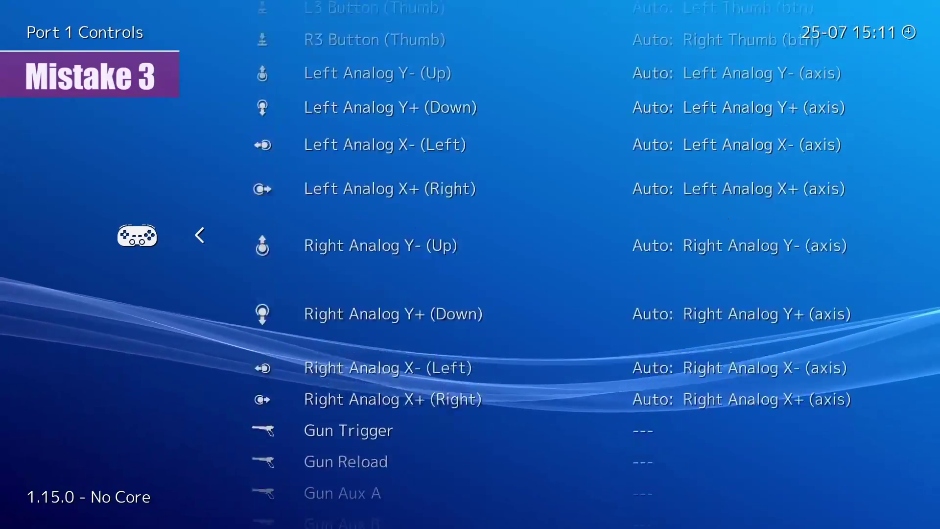
pyautogui.press('Up')
pyautogui.press('Up')
pyautogui.press('Up')
pyautogui.press('Down')
pyautogui.press('Down')
pyautogui.press('Down')
pyautogui.press('Down')
pyautogui.press('Down')
pyautogui.press('Down')
pyautogui.press('Down')
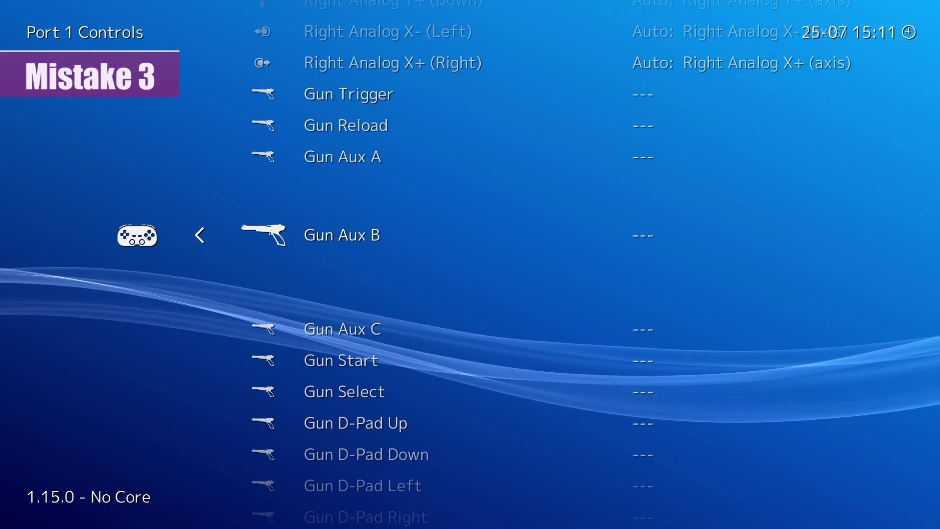
pyautogui.press('Up')
pyautogui.press('Up')
pyautogui.press('Up')
pyautogui.press('Up')
pyautogui.press('Up')
pyautogui.press('Up')
pyautogui.press('BackSpace')
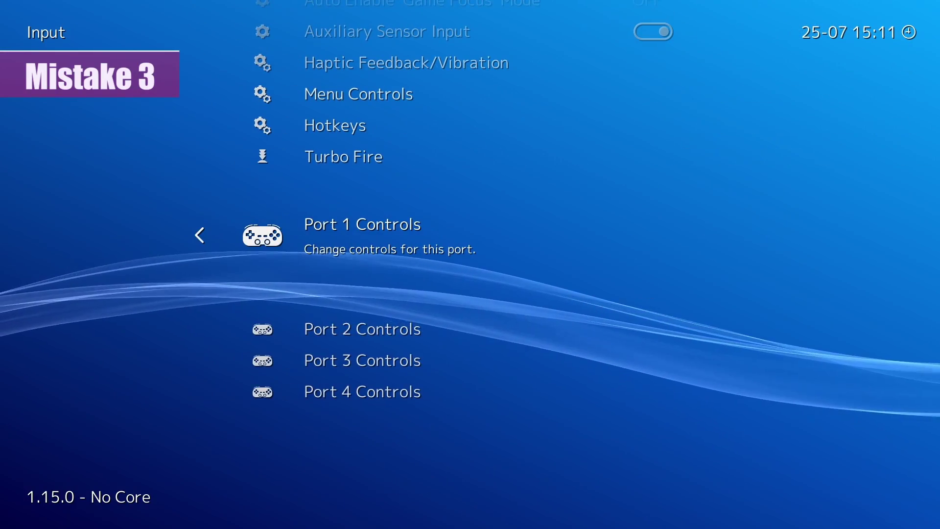
# Open the Port 2 Controls in the global Input settings.
pyautogui.press('Down')
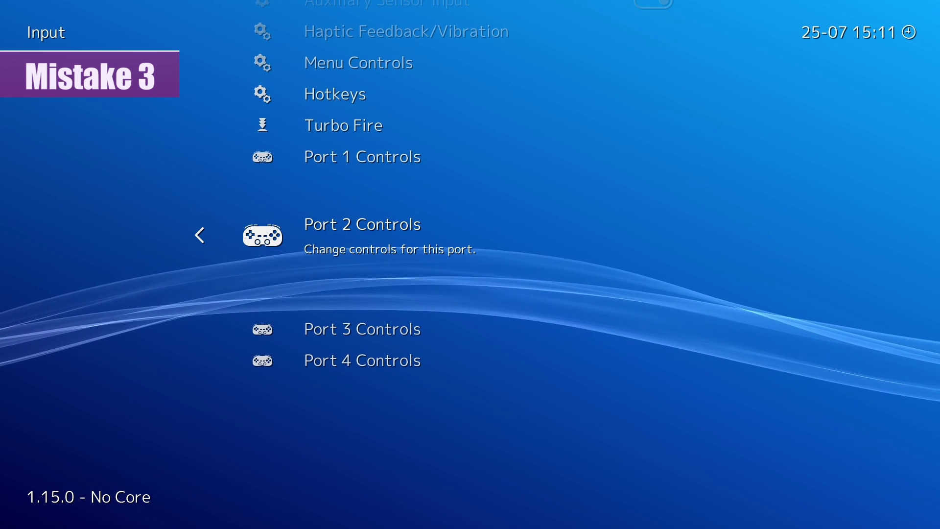
pyautogui.press('Return')
pyautogui.press('Down')
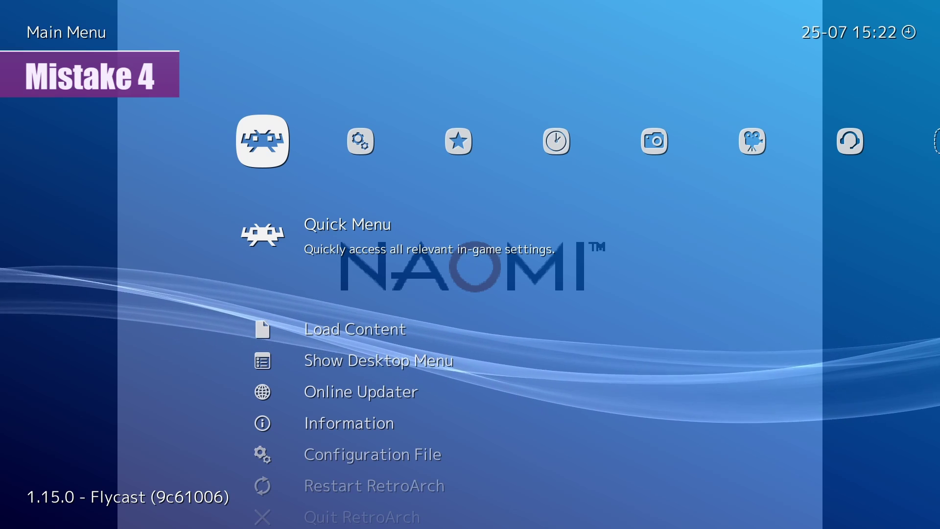
# Examine the running content's Port 1 Controls, covering the device type, mapped port and D-Pad mappings.
pyautogui.press('Return')
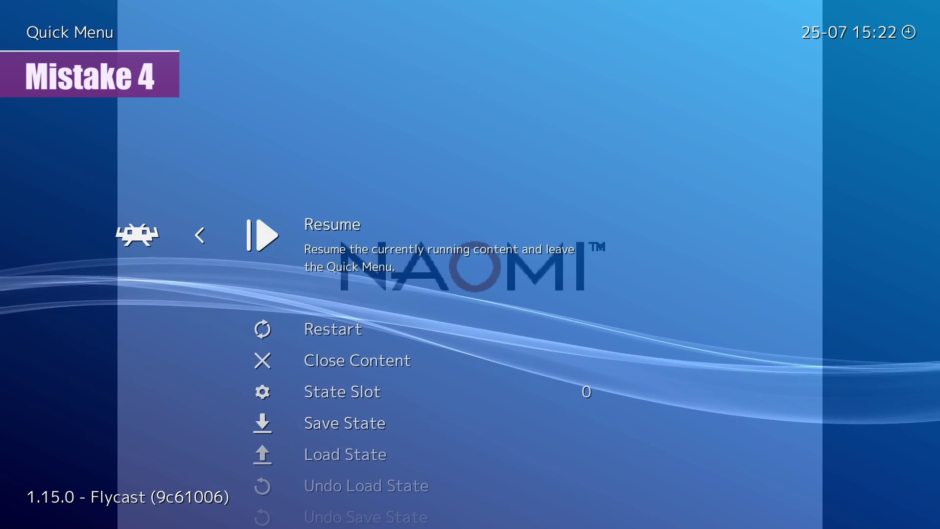
pyautogui.press('Down')
pyautogui.press('Down')
pyautogui.press('Down')
pyautogui.press('Down')
pyautogui.press('Down')
pyautogui.press('Down')
pyautogui.press('Down')
pyautogui.press('Down')
pyautogui.press('Down')
pyautogui.press('Down')
pyautogui.press('Down')
pyautogui.press('Down')
pyautogui.press('Down')
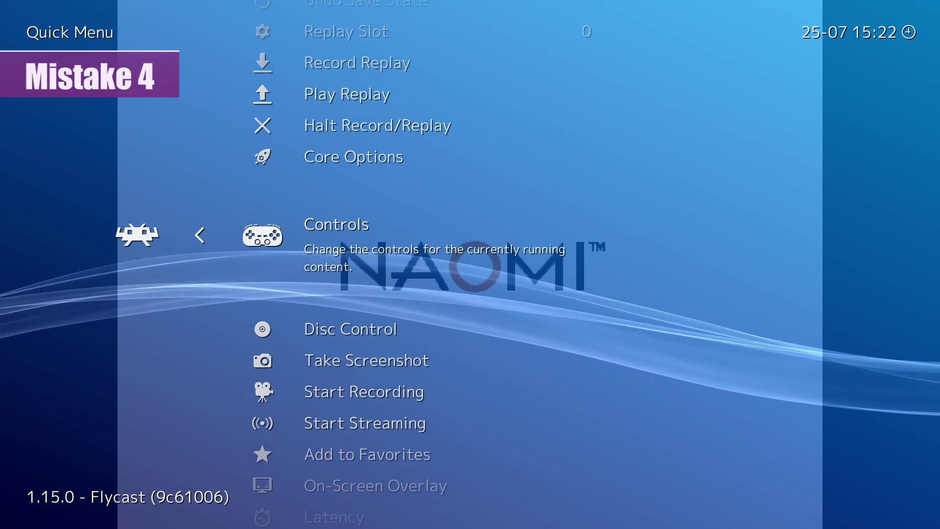
pyautogui.press('Return')
pyautogui.press('Down')
pyautogui.press('Down')
pyautogui.press('Return')
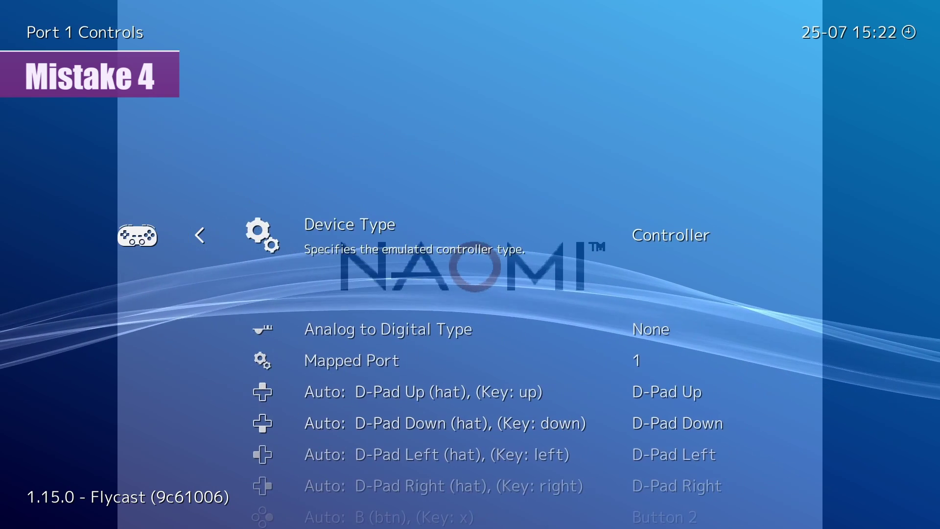
pyautogui.press('Down')
pyautogui.press('Down')
pyautogui.press('Down')
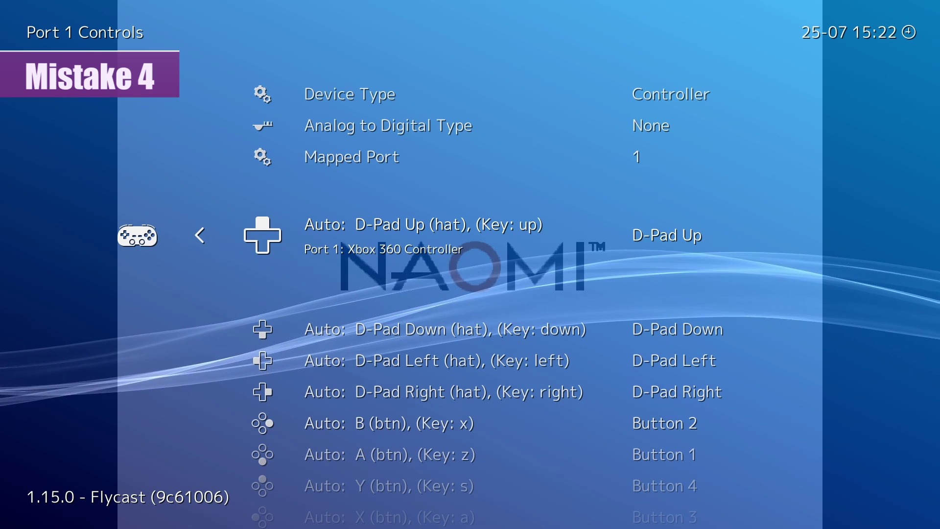
pyautogui.press('BackSpace')
# Save the current input mapping as a game remap file.
pyautogui.press('Up')
pyautogui.press('Up')
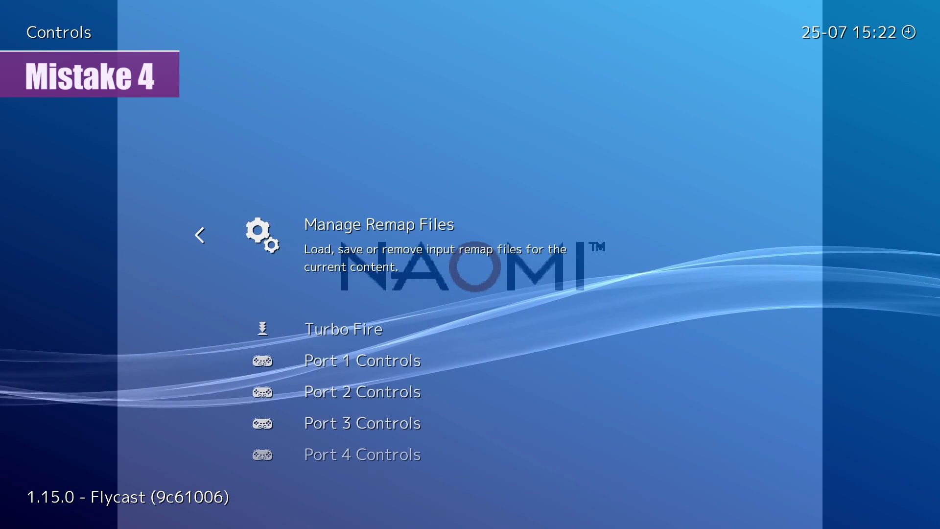
pyautogui.press('Return')
pyautogui.press('Down')
pyautogui.press('Down')
pyautogui.press('Down')
pyautogui.press('Up')
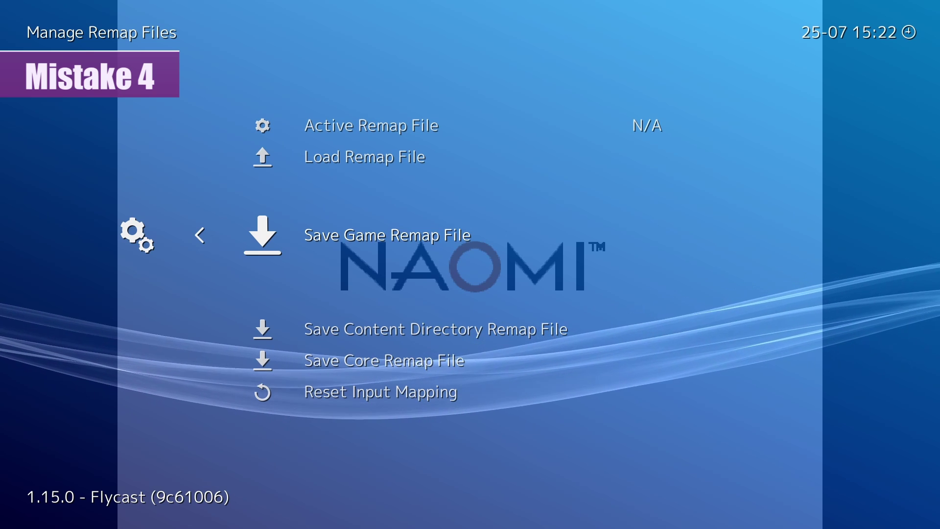
pyautogui.press('Down')
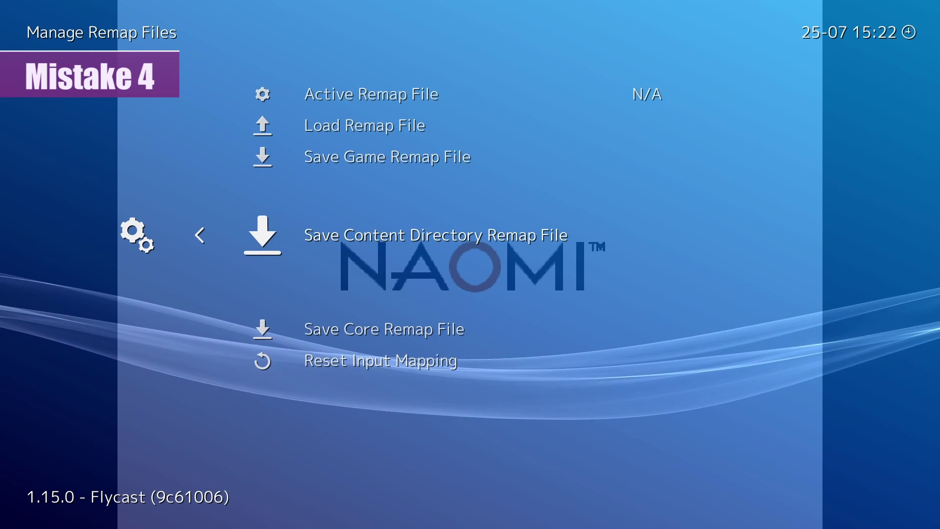
pyautogui.press('Down')
pyautogui.press('Up')
pyautogui.press('Up')
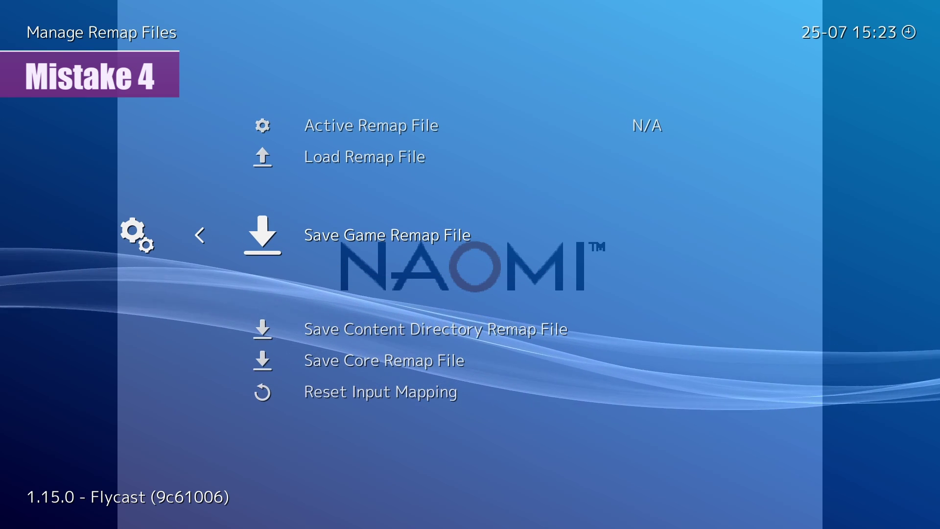
pyautogui.press('Return')
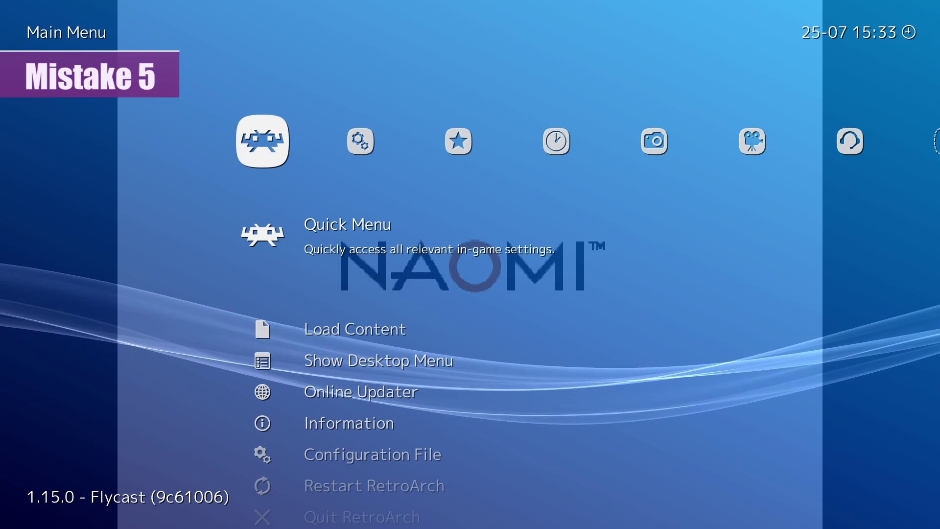
# Examine the global Settings categories from Drivers through On-Screen Display and return to the Main Menu.
pyautogui.press('Right')
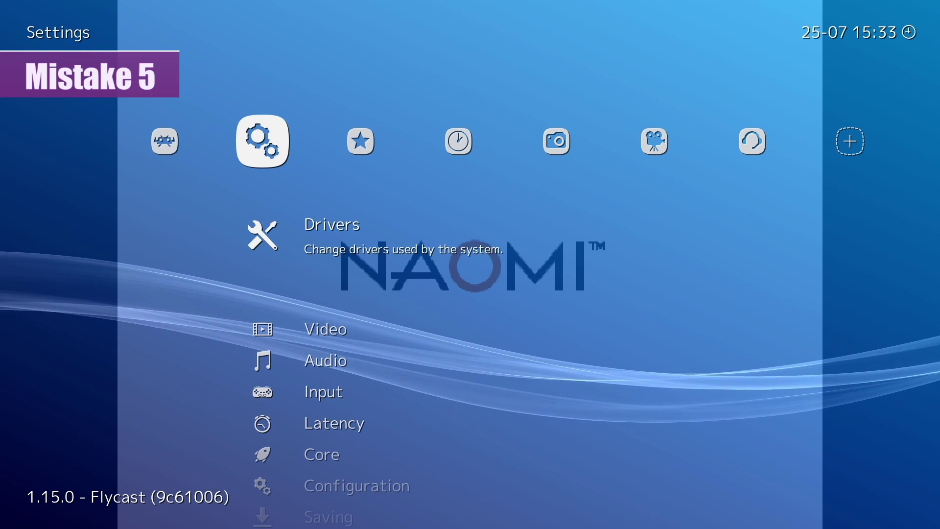
pyautogui.press('Left')
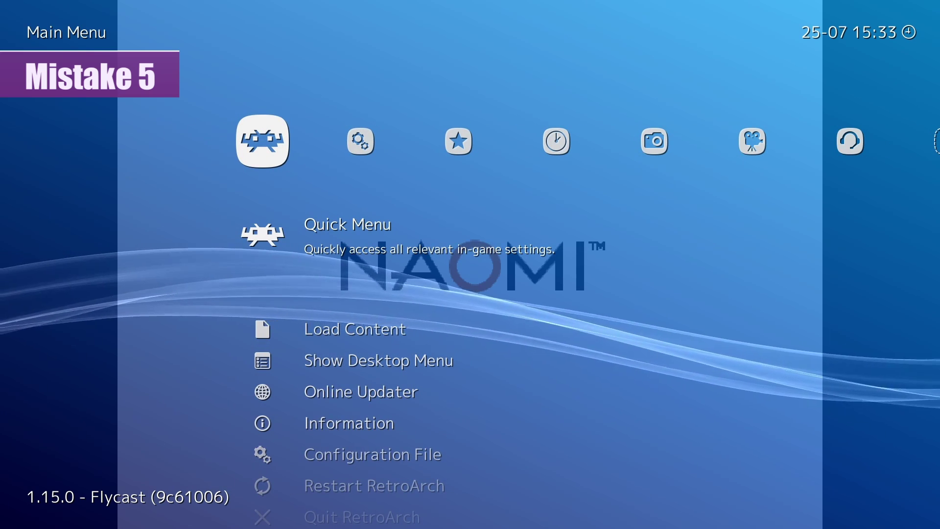
pyautogui.press('Right')
pyautogui.press('Down')
pyautogui.press('Down')
pyautogui.press('Down')
pyautogui.press('Down')
pyautogui.press('Down')
pyautogui.press('Down')
pyautogui.press('Down')
pyautogui.press('Down')
pyautogui.press('Down')
pyautogui.press('Down')
pyautogui.press('Down')
pyautogui.press('Down')
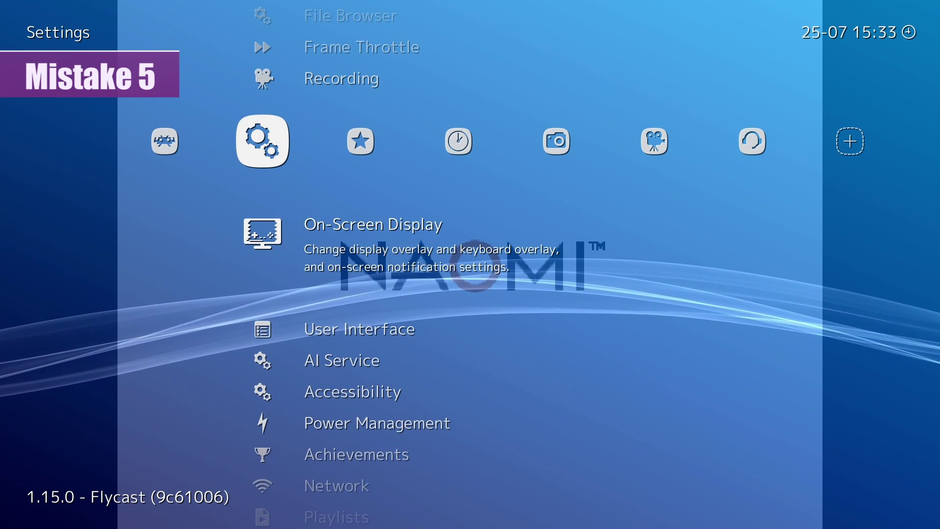
pyautogui.press('Up')
pyautogui.press('Up')
pyautogui.press('Up')
pyautogui.press('Up')
pyautogui.press('Up')
pyautogui.press('Up')
pyautogui.press('Up')
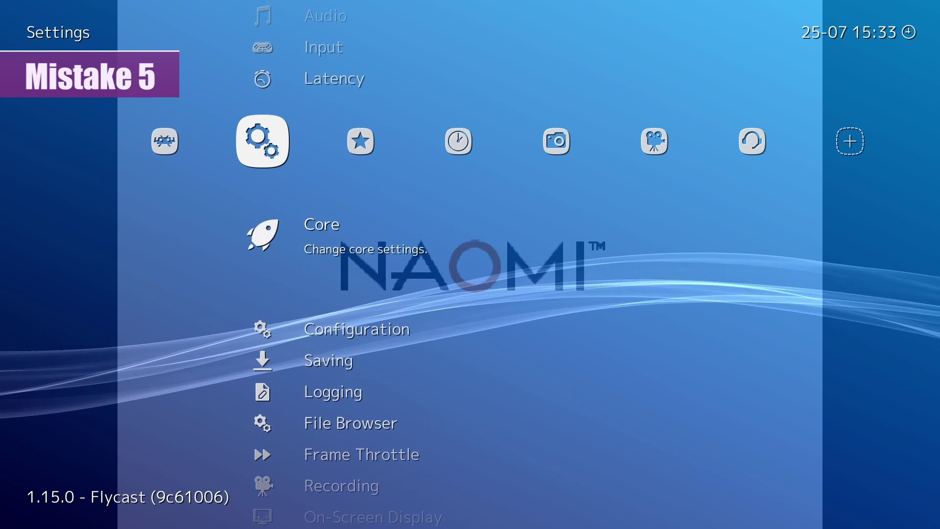
pyautogui.press('Up')
pyautogui.press('Up')
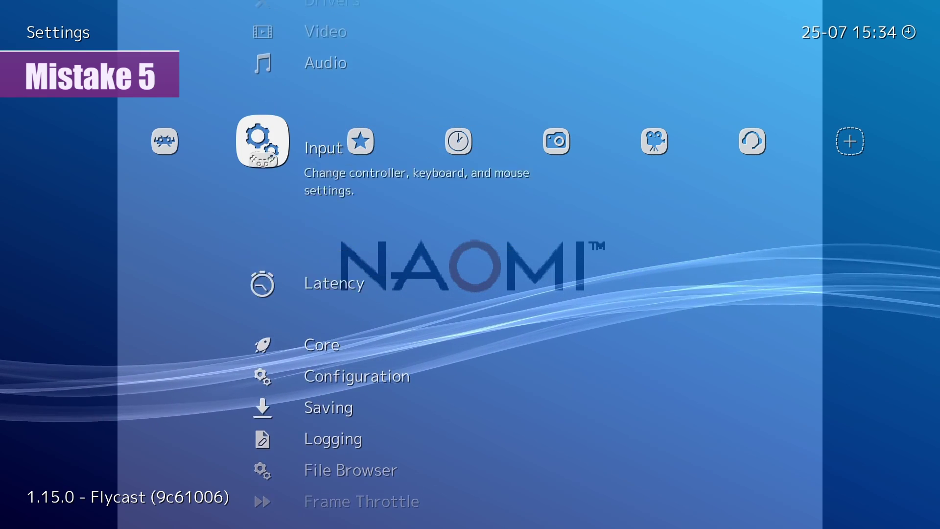
pyautogui.press('Up')
pyautogui.press('Up')
pyautogui.press('Up')
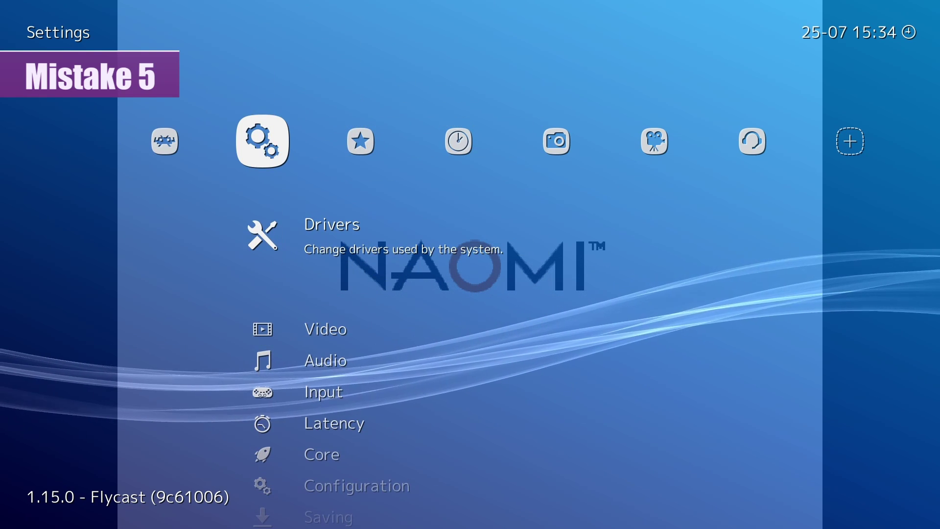
pyautogui.press('Left')
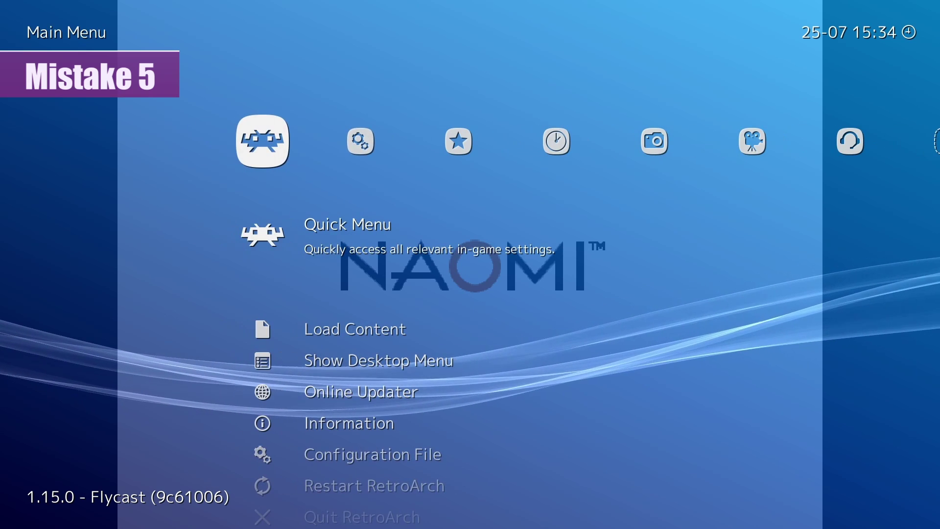
# Open the Quick Menu and examine the running content's entries down to Core Options.
pyautogui.press('Return')
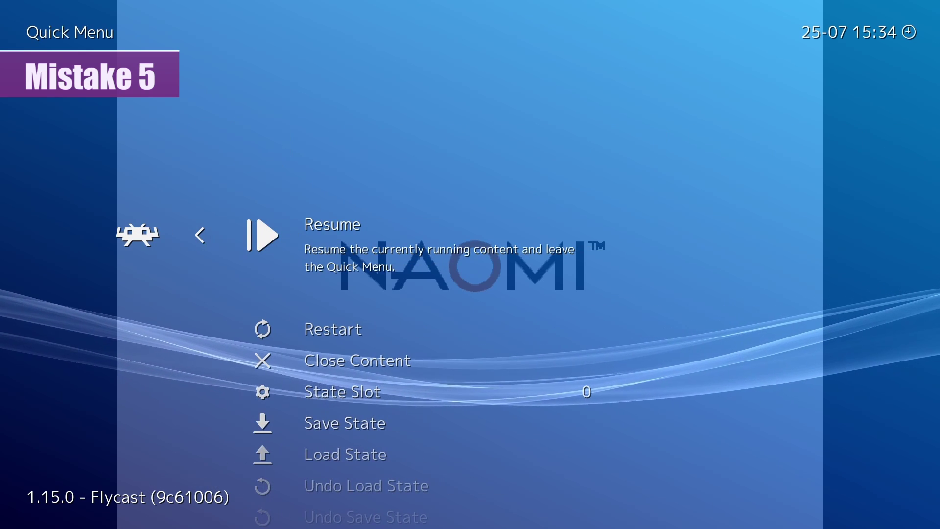
pyautogui.press('Down')
pyautogui.press('Down')
pyautogui.press('Down')
pyautogui.press('Down')
pyautogui.press('Down')
pyautogui.press('Down')
pyautogui.press('Down')
pyautogui.press('Down')
pyautogui.press('Down')
pyautogui.press('Down')
pyautogui.press('Down')
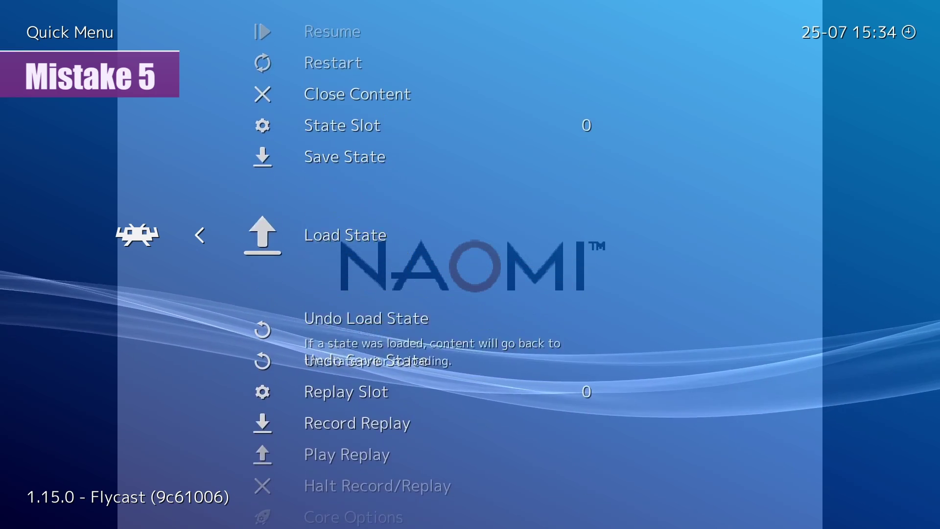
pyautogui.press('Down')
pyautogui.press('Down')
pyautogui.press('Up')
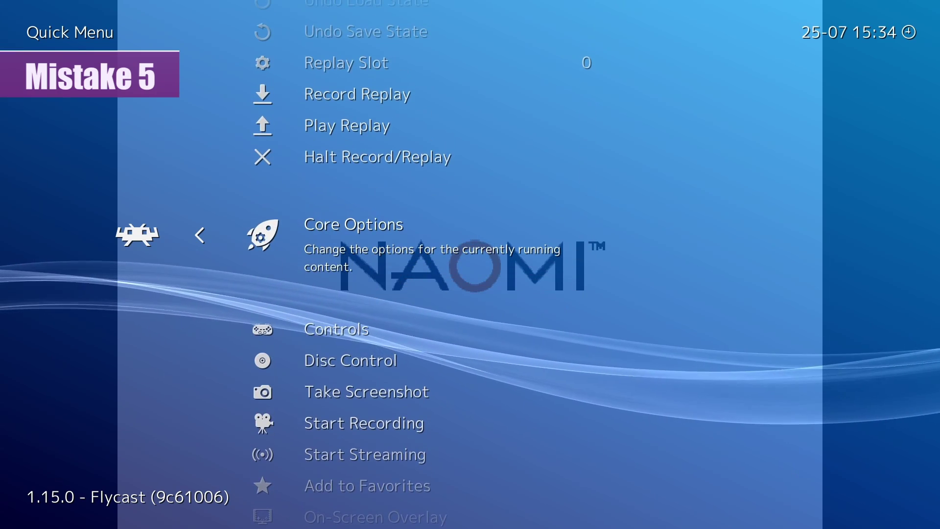
# Leave the Quick Menu, compare the Main Menu with the global Settings, and look through the categories down to Power Management.
pyautogui.press('BackSpace')
pyautogui.press('Right')
pyautogui.press('Left')
pyautogui.press('Right')
pyautogui.press('Left')
pyautogui.press('Right')
pyautogui.press('Left')
pyautogui.press('Right')
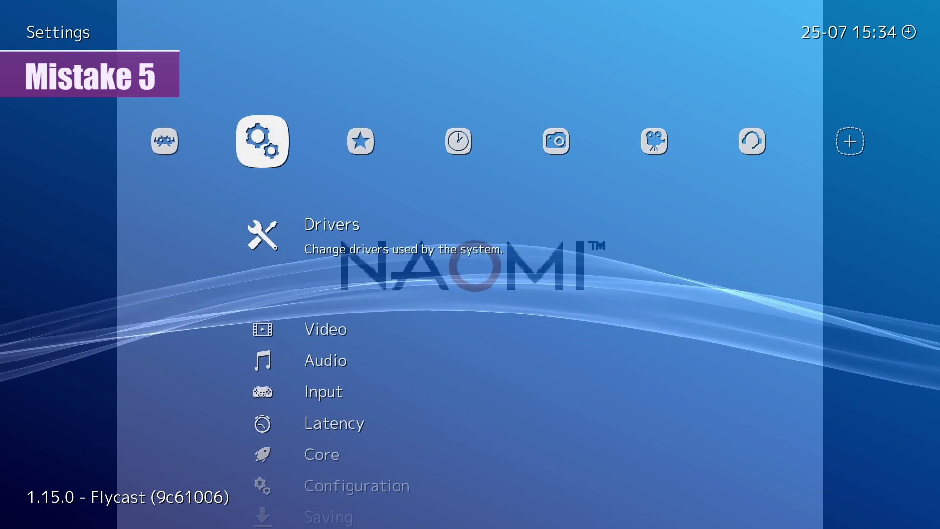
pyautogui.press('Down')
pyautogui.press('Down')
pyautogui.press('Down')
pyautogui.press('Down')
pyautogui.press('Down')
pyautogui.press('Down')
pyautogui.press('Down')
pyautogui.press('Down')
pyautogui.press('Down')
pyautogui.press('Down')
pyautogui.press('Down')
pyautogui.press('Down')
pyautogui.press('Down')
pyautogui.press('Down')
pyautogui.press('Down')
pyautogui.press('Down')
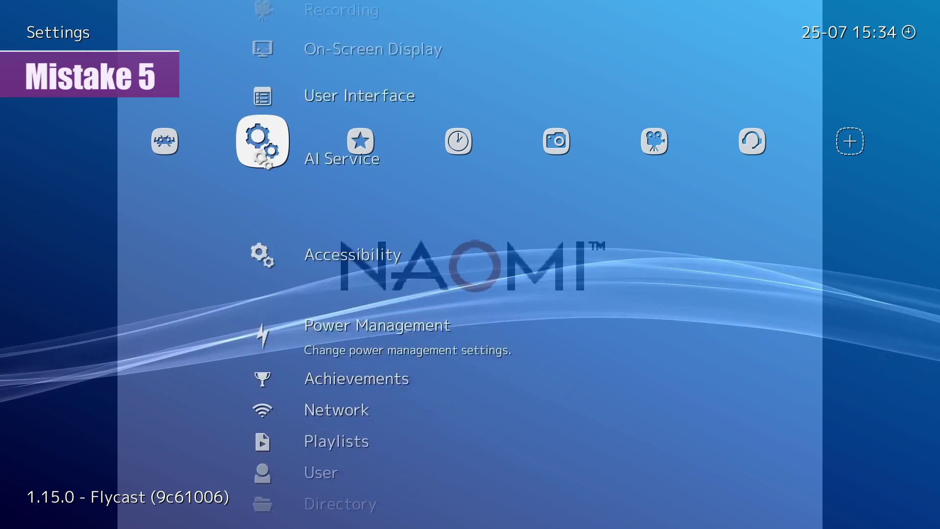
pyautogui.press('Up')
pyautogui.press('Up')
pyautogui.press('Up')
pyautogui.press('Up')
pyautogui.press('Up')
pyautogui.press('Up')
pyautogui.press('Up')
pyautogui.press('Up')
pyautogui.press('Up')
pyautogui.press('Up')
pyautogui.press('Left')
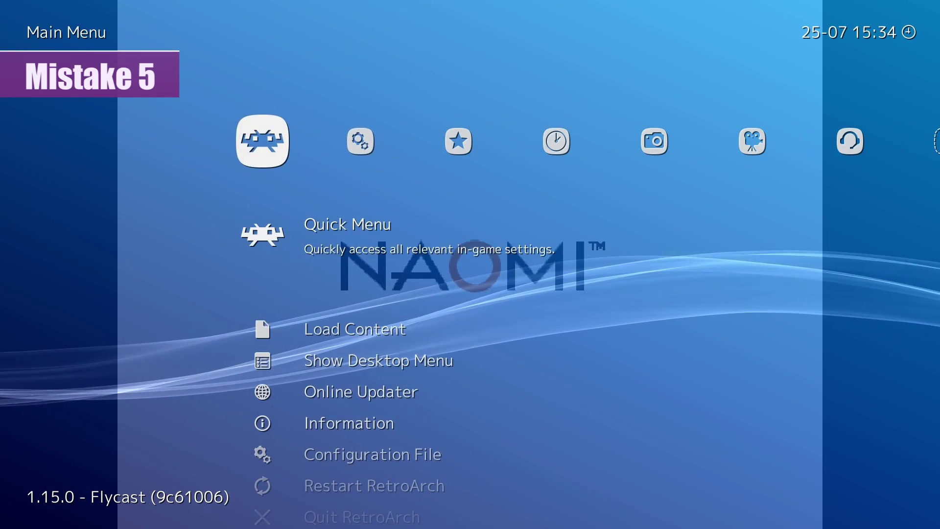
# Resume the running game from the Quick Menu.
pyautogui.press('Return')
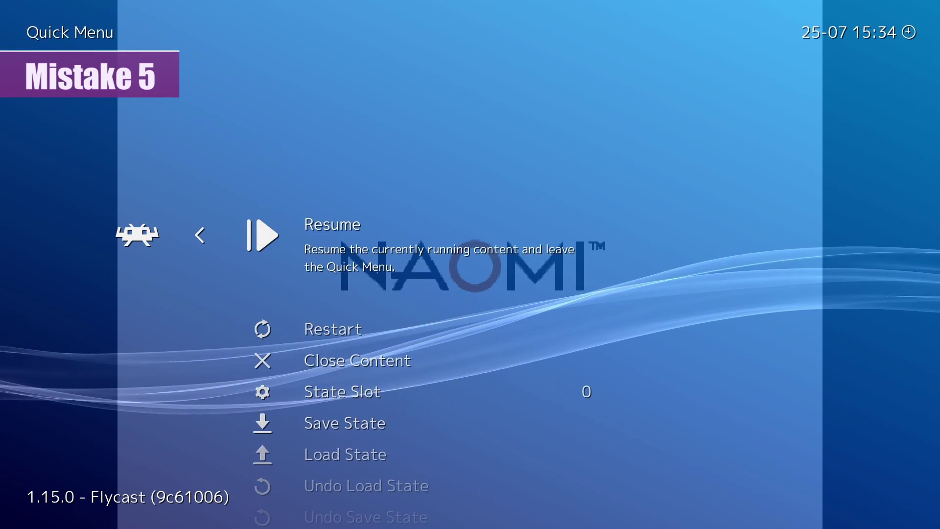
pyautogui.press('Return')
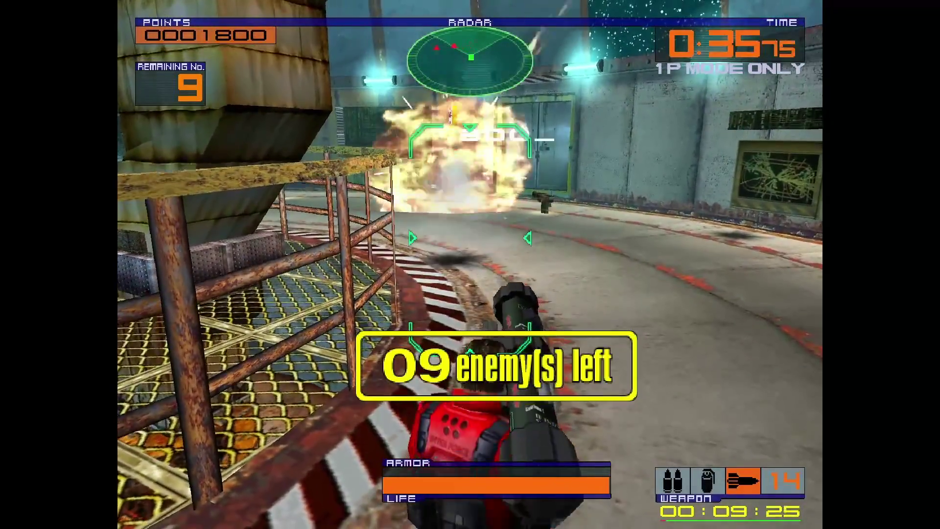
pyautogui.press('Left')
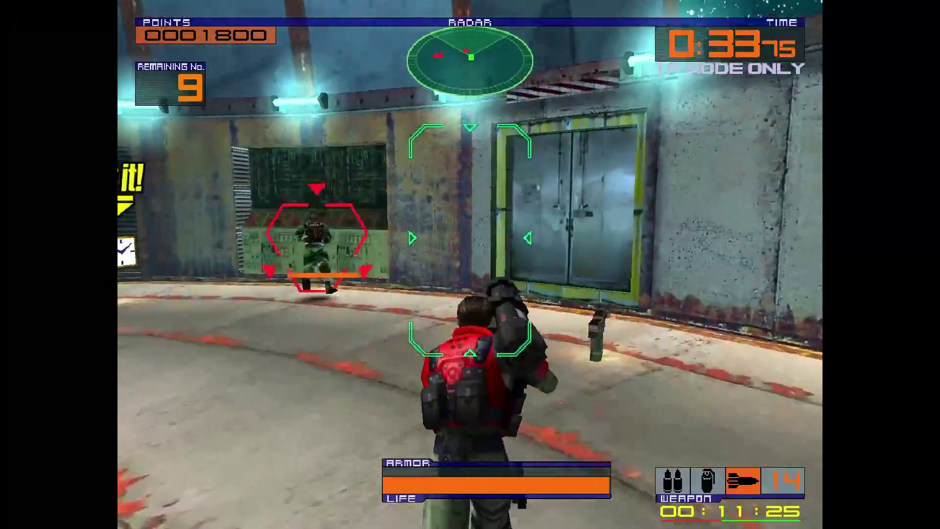
pyautogui.press('Left')
pyautogui.press('Right')
pyautogui.press('Up')
pyautogui.press('Down')
pyautogui.press('Left')
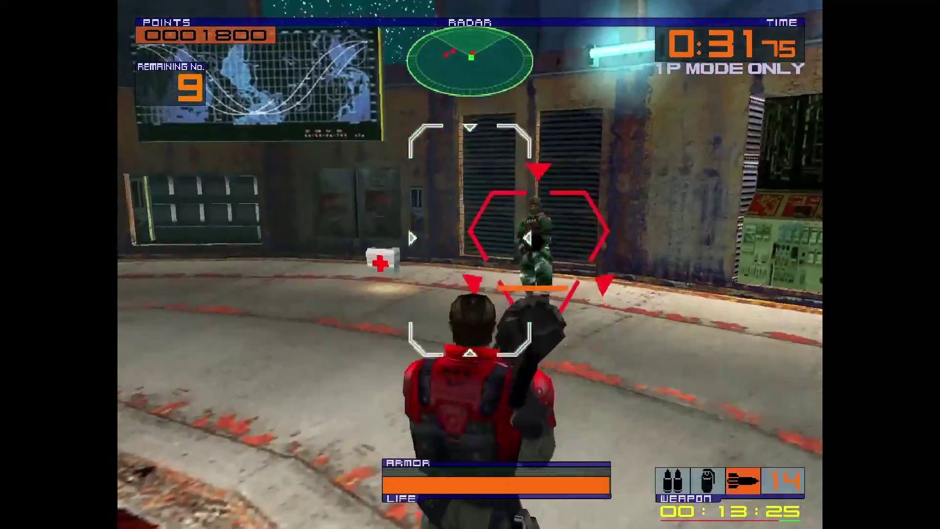
pyautogui.press('Right')
pyautogui.press('space')
pyautogui.press('Left')
pyautogui.press('Right')
pyautogui.press('space')
pyautogui.press('Left')
pyautogui.press('z')
pyautogui.press('Left')
pyautogui.press('space')
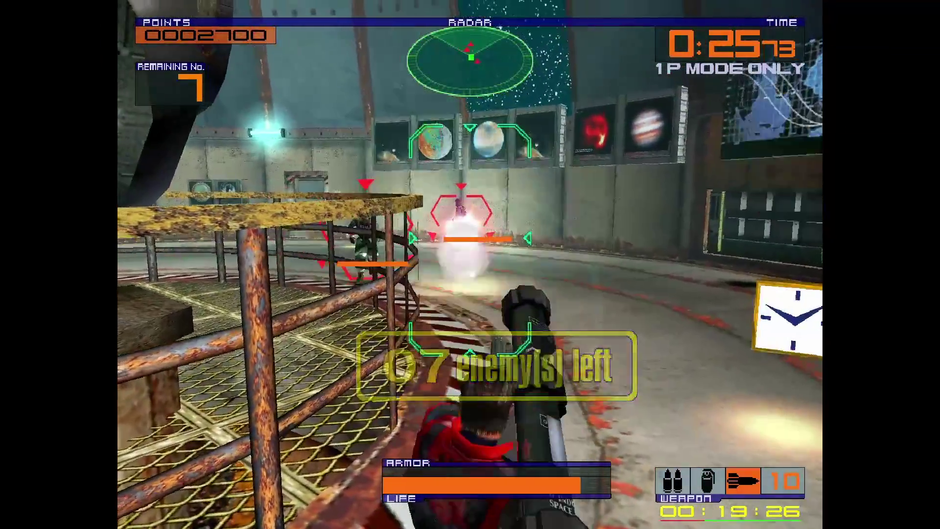
pyautogui.press('Left')
pyautogui.press('Right')
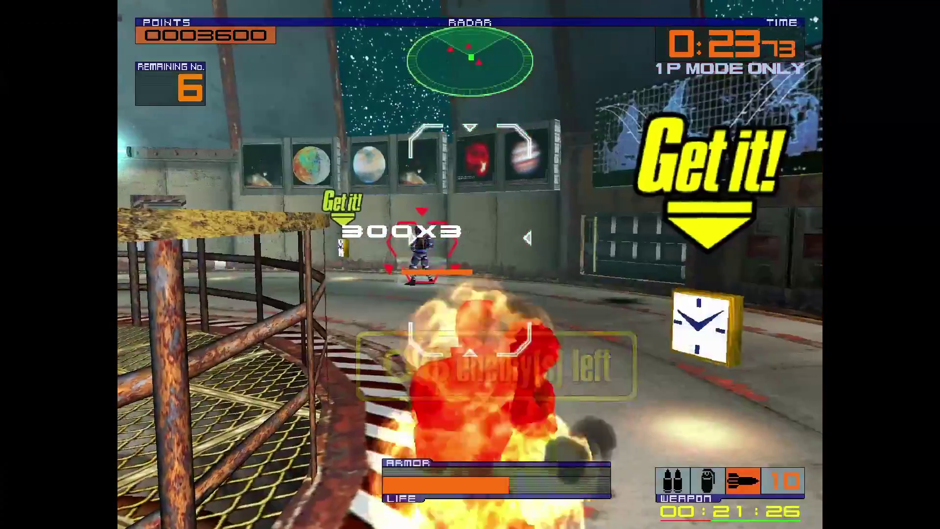
pyautogui.press('Left')
pyautogui.press('Right')
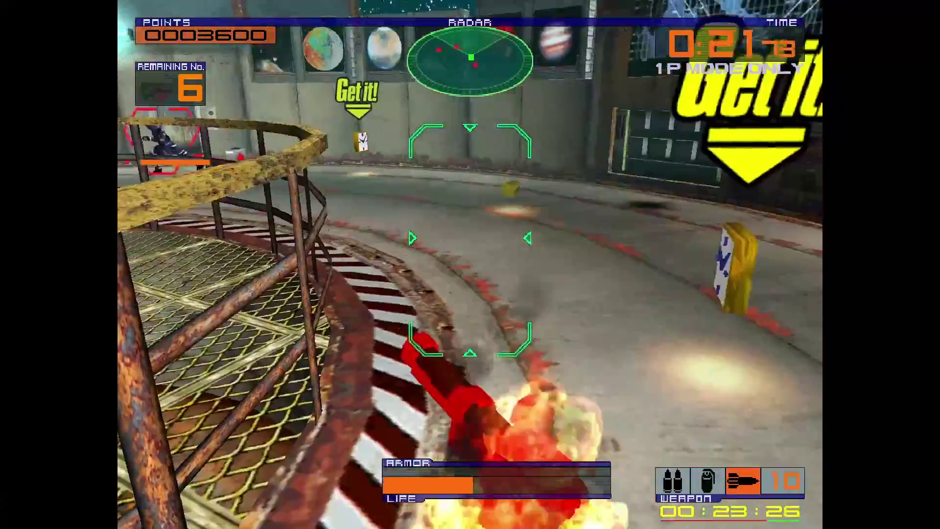
pyautogui.press('space')
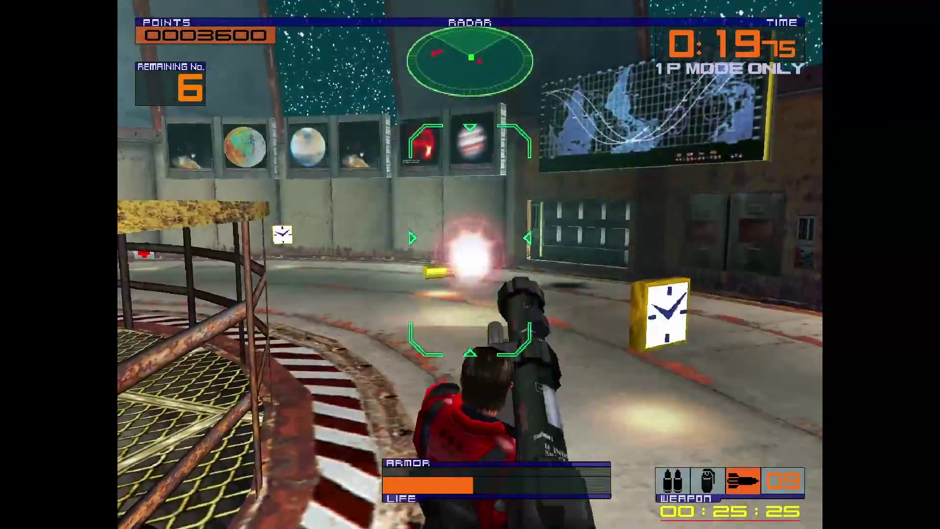
pyautogui.press('space')
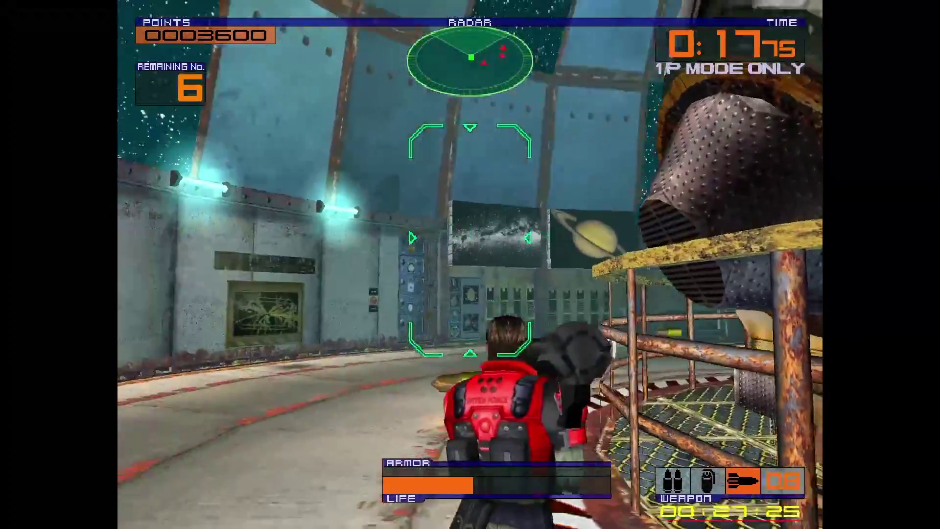